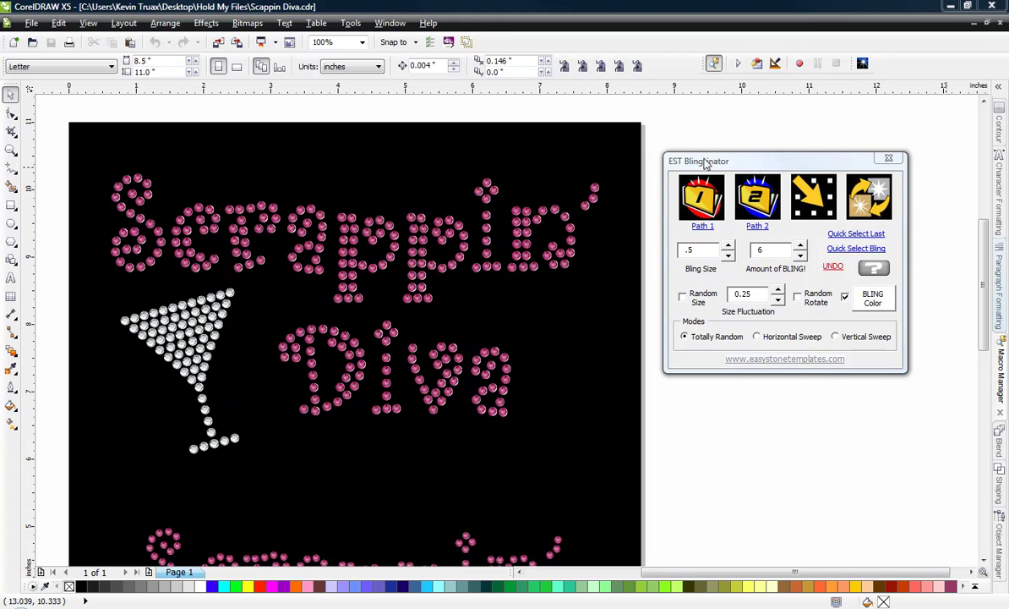
- Move the Bling-inator panel aside and marquee-select every rhinestone of the Scrappin' Diva design
left_click_drag(704, 167, 731, 153)
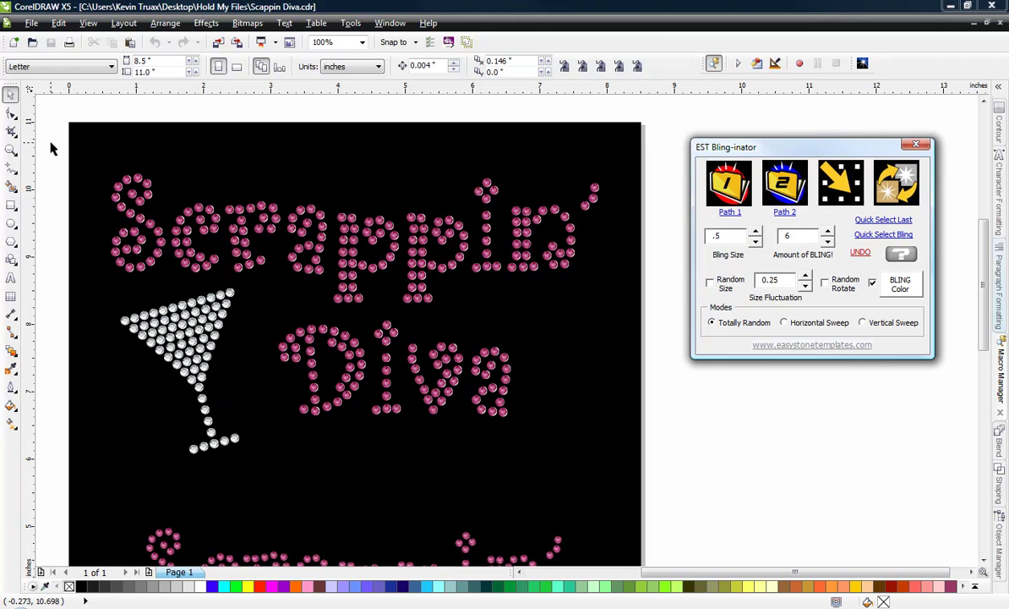
left_click_drag(50, 148, 633, 491)
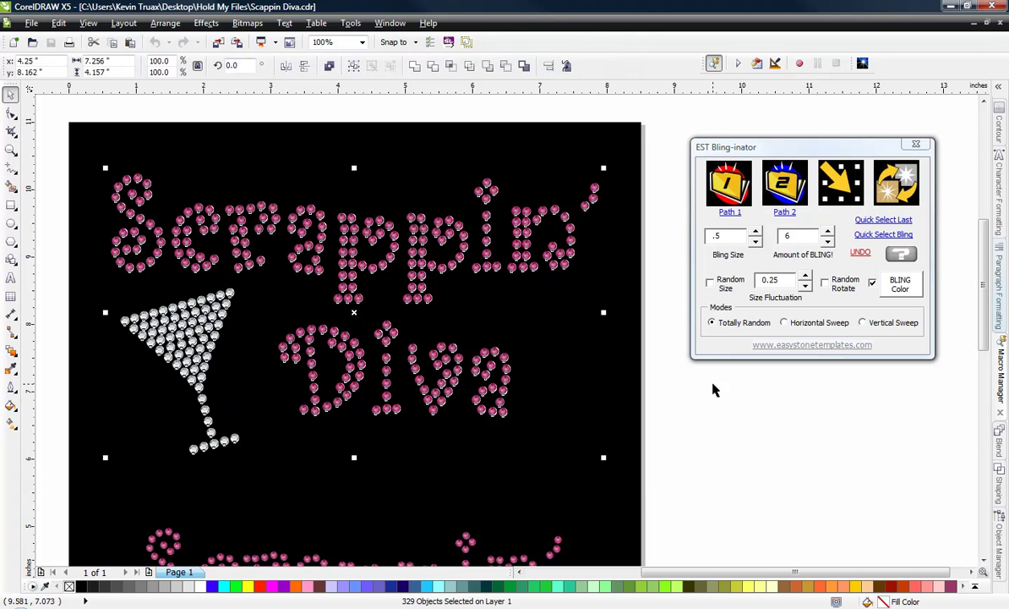
- Reselect the whole rhinestone design and set the Bling-inator's Amount of BLING! to 12
key("Escape")
left_click_drag(557, 268, 227, 293)
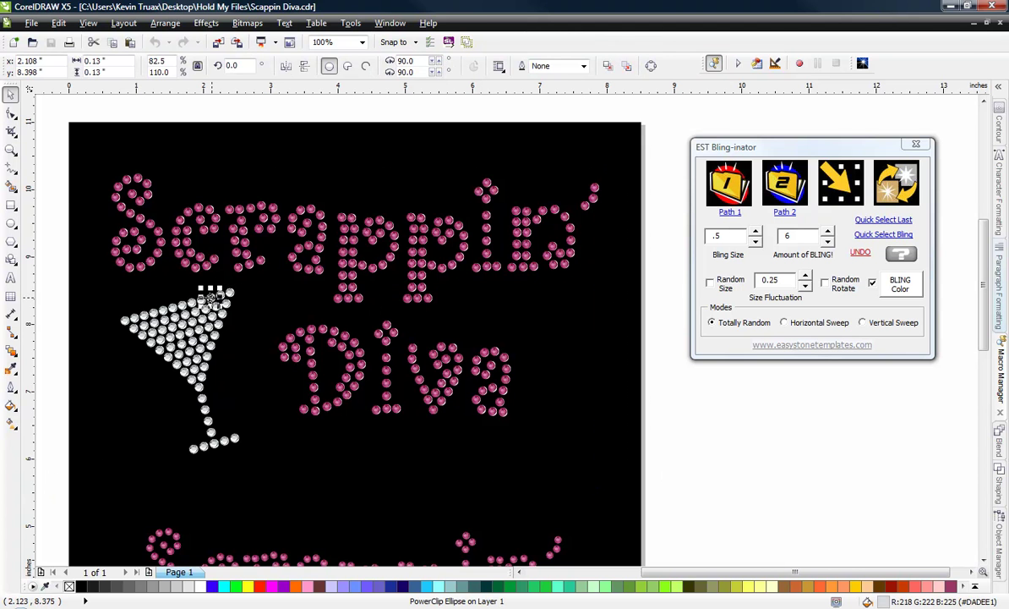
left_click(57, 160)
left_click_drag(56, 155, 624, 488)
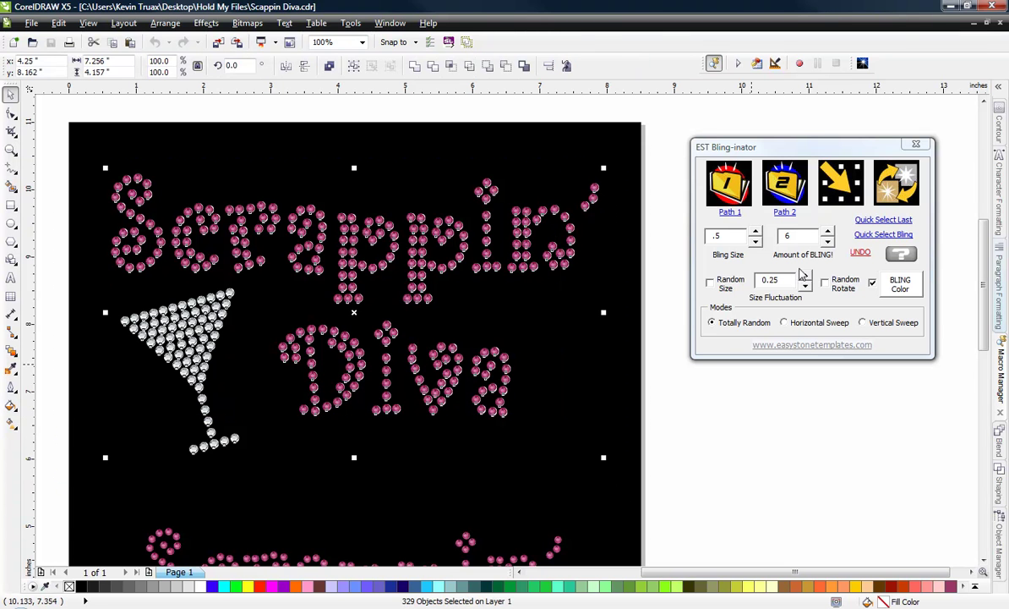
left_click(729, 246)
type("1")
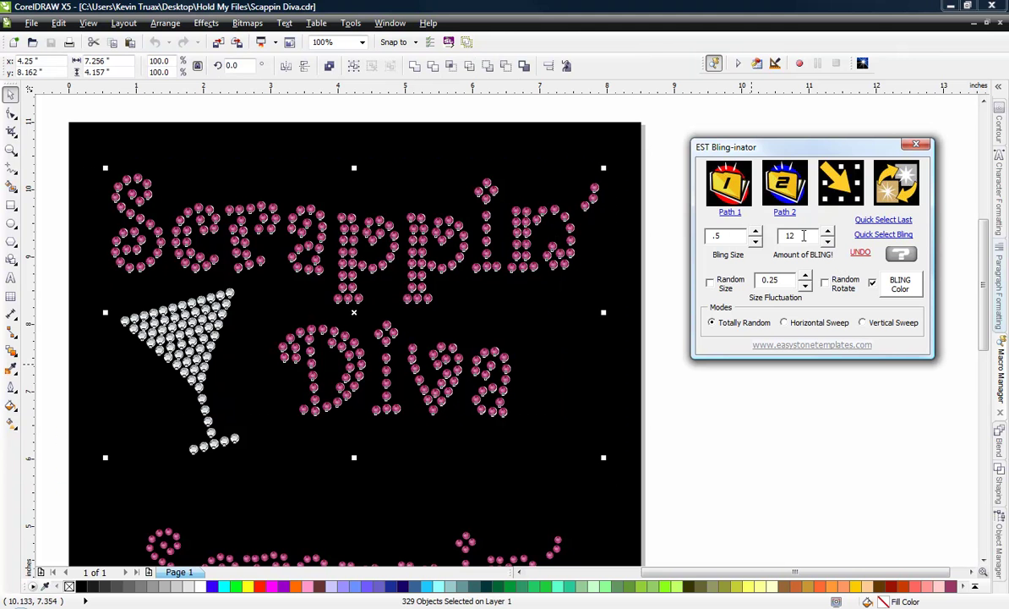
type("2")
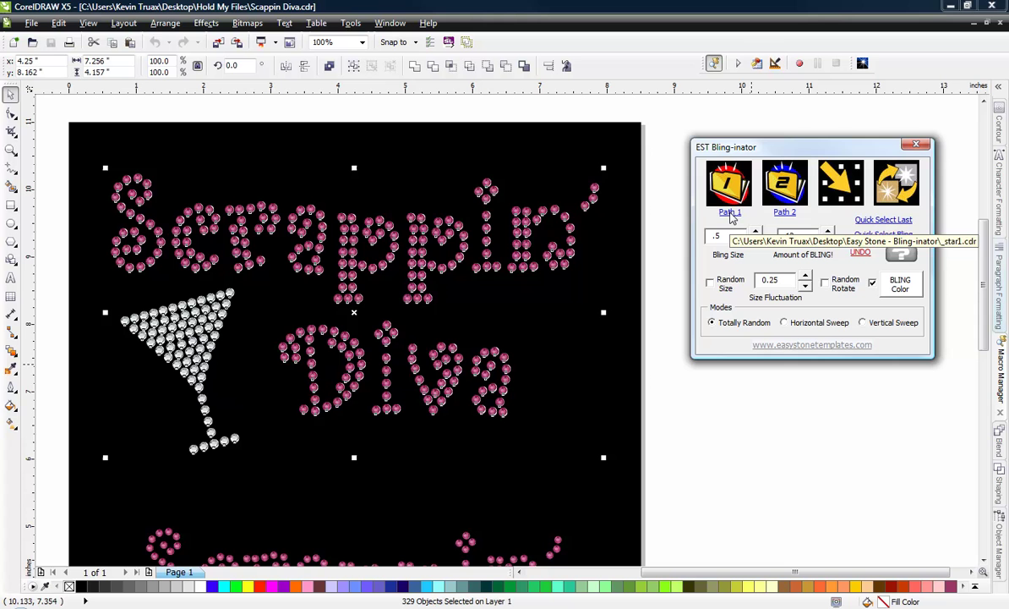
- Point Path 1 to _star1.cdr and Path 2 to star2.cdr
left_click(730, 213)
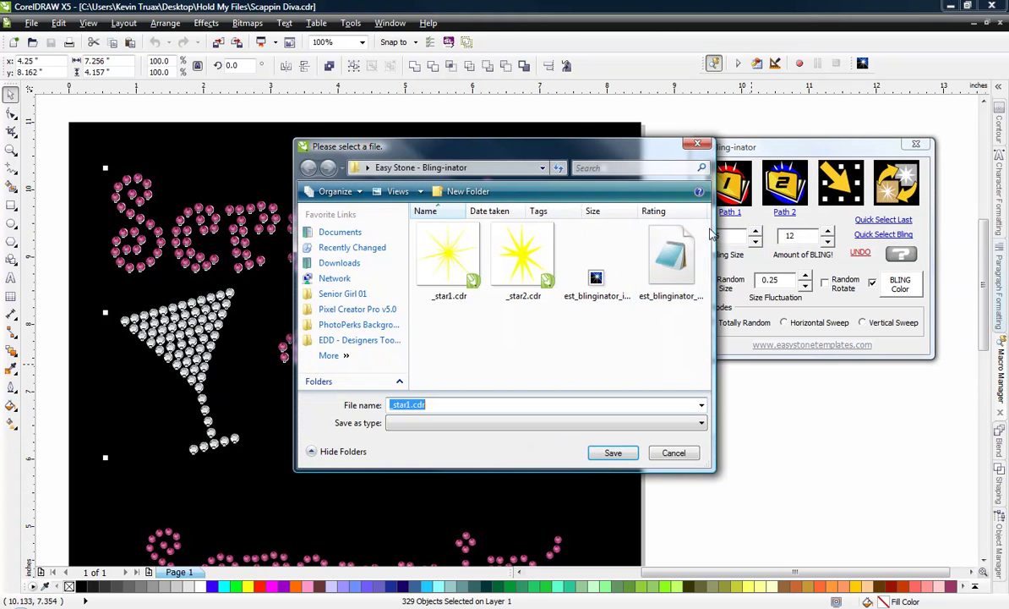
left_click(450, 262)
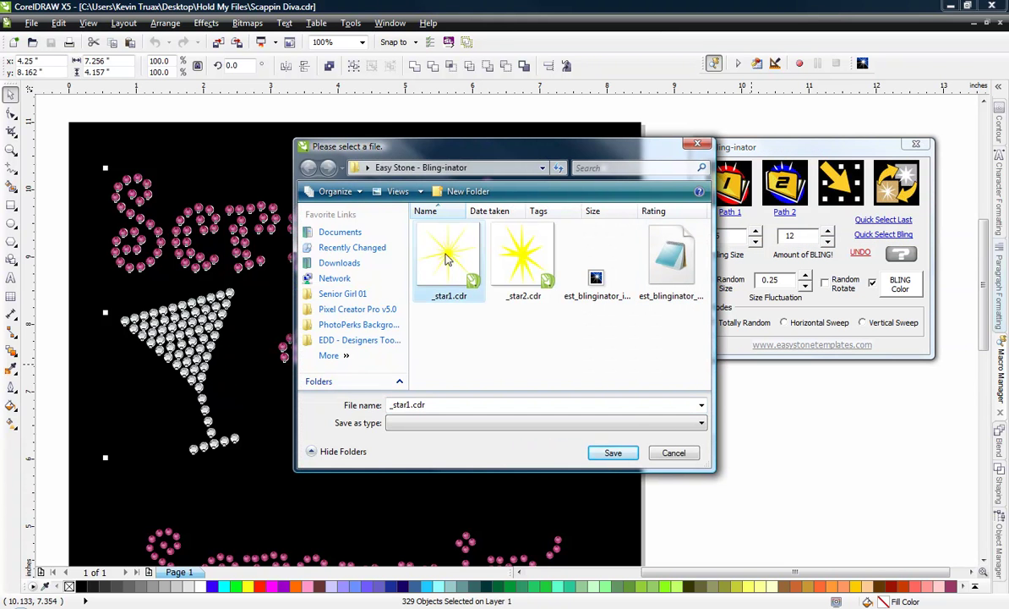
left_click(612, 454)
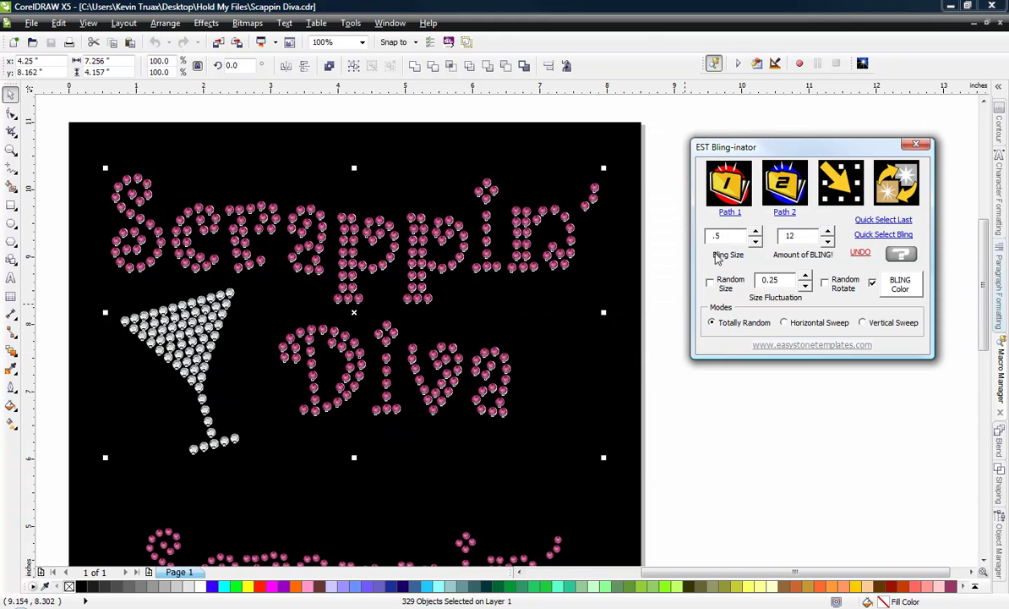
left_click(784, 213)
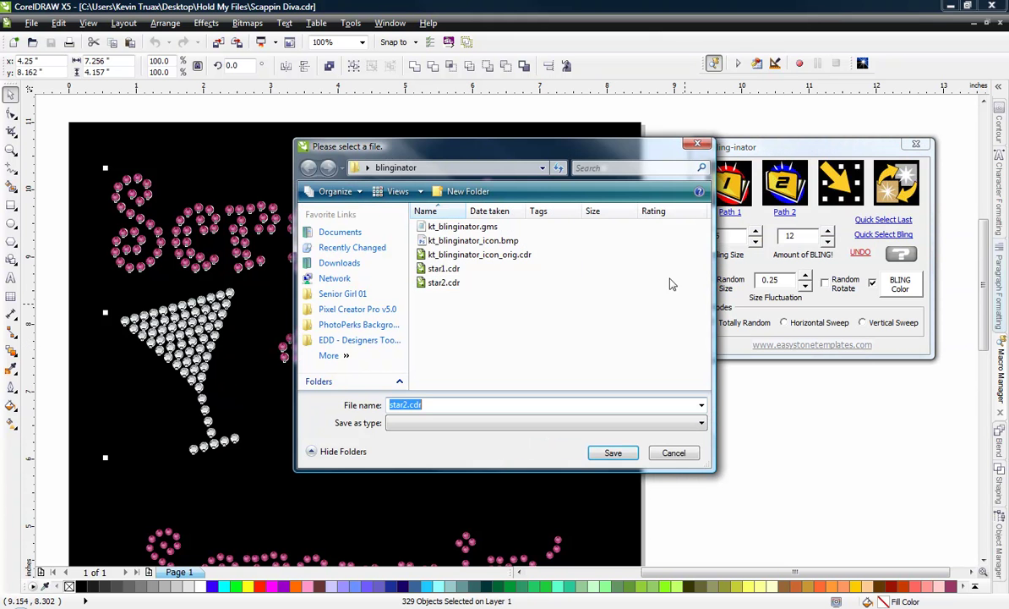
left_click(444, 282)
left_click(598, 458)
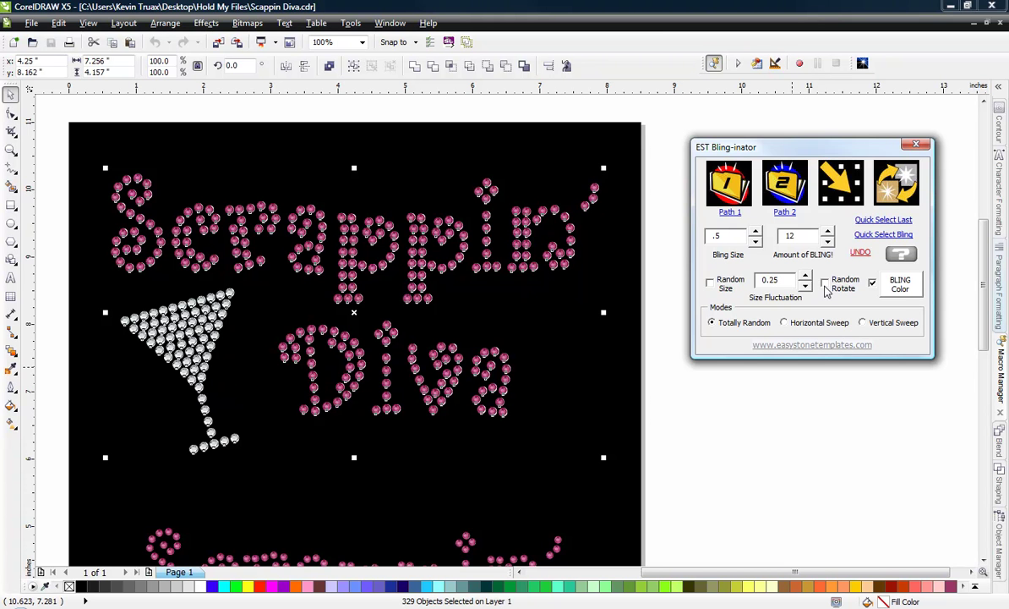
left_click(901, 290)
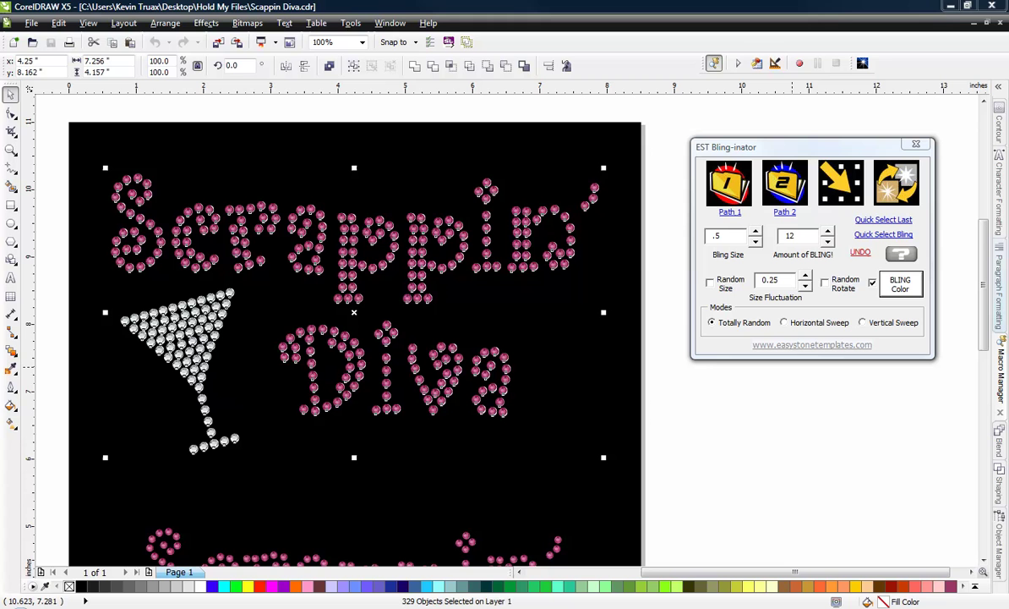
left_click(61, 166)
left_click_drag(51, 143, 633, 549)
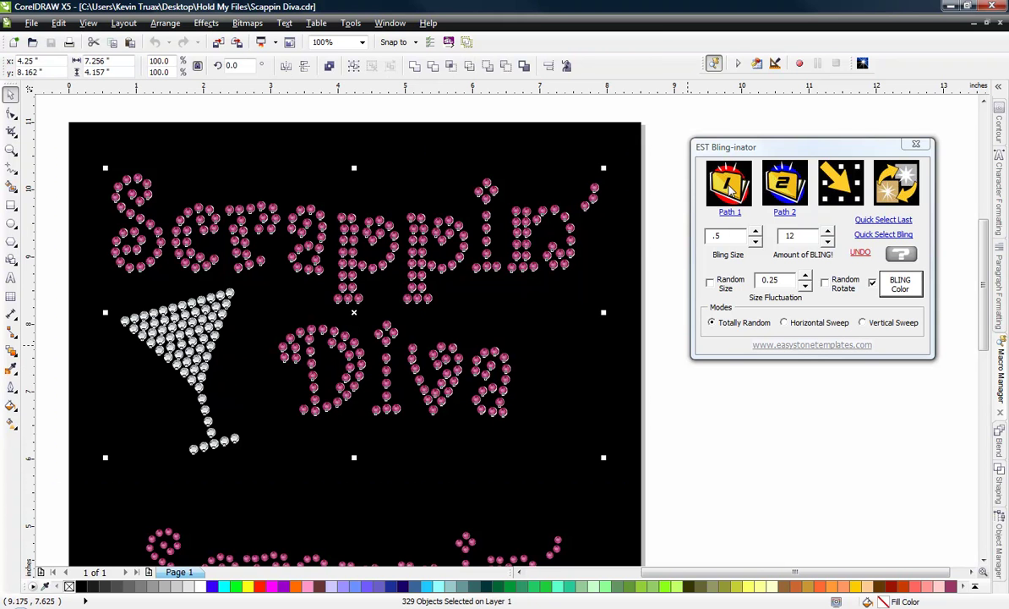
left_click(731, 190)
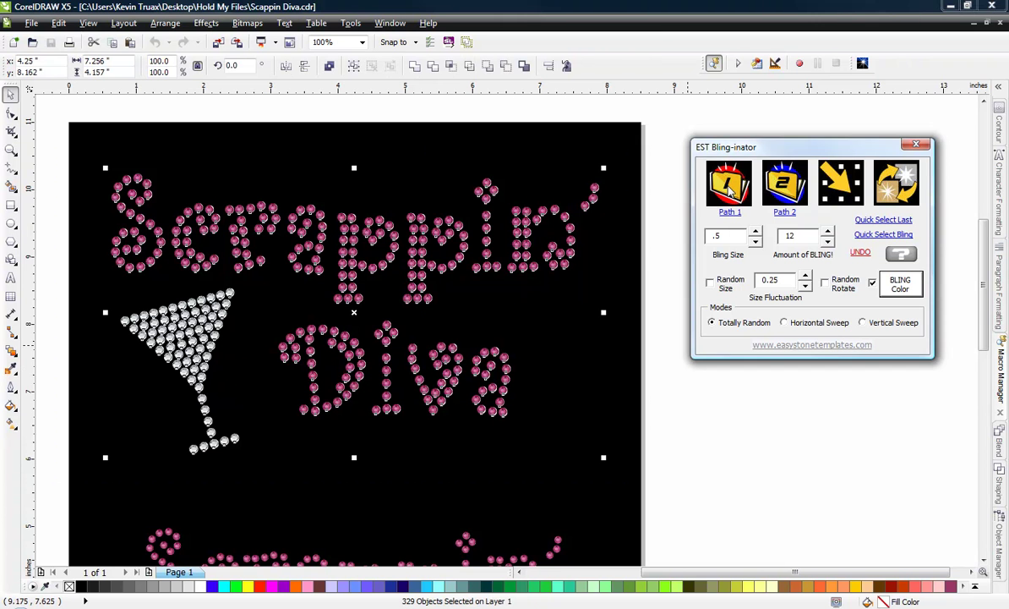
left_click(655, 258)
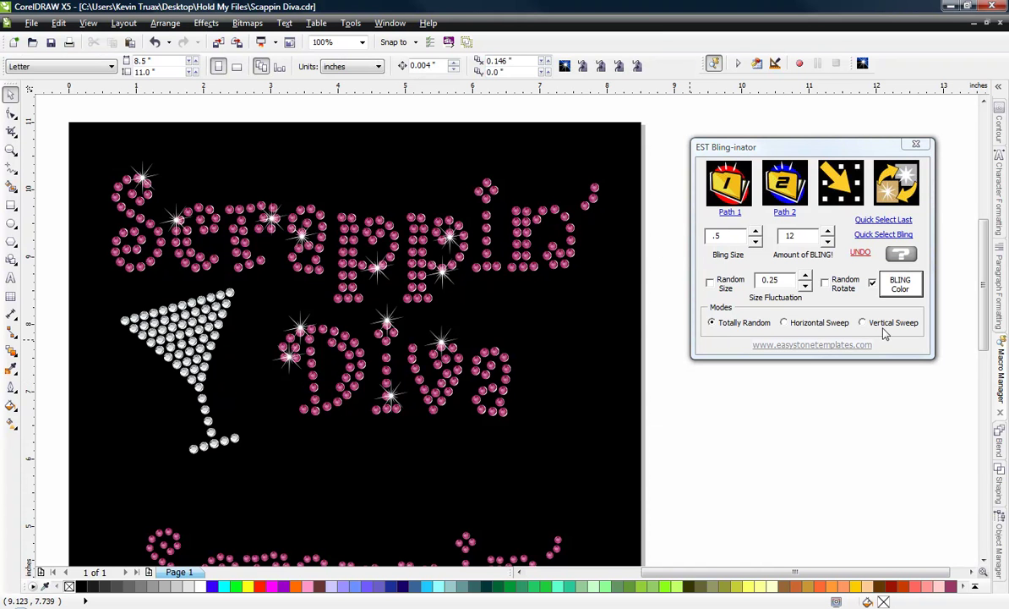
left_click(725, 323)
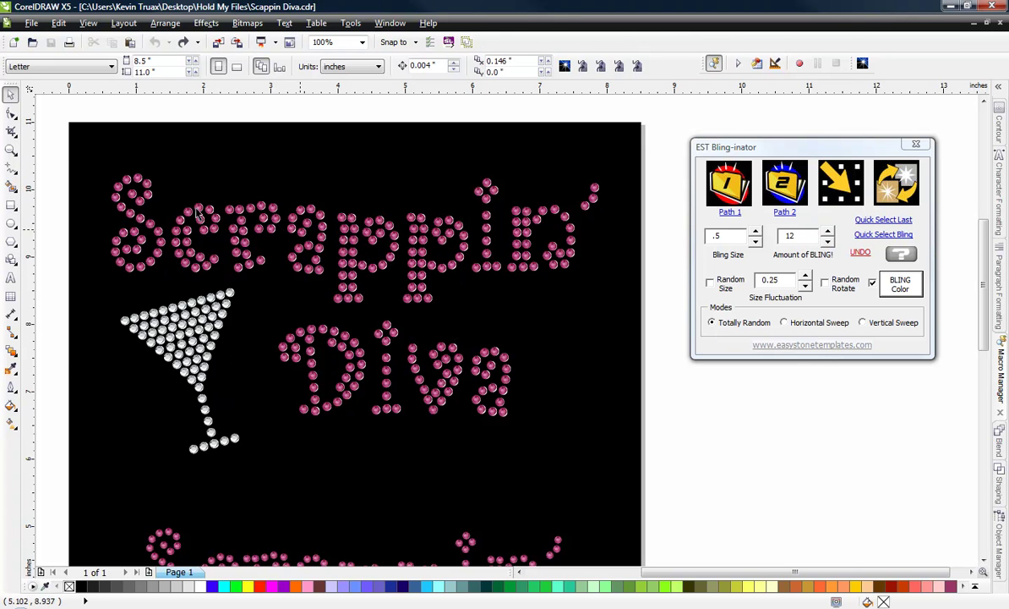
left_click_drag(49, 148, 617, 484)
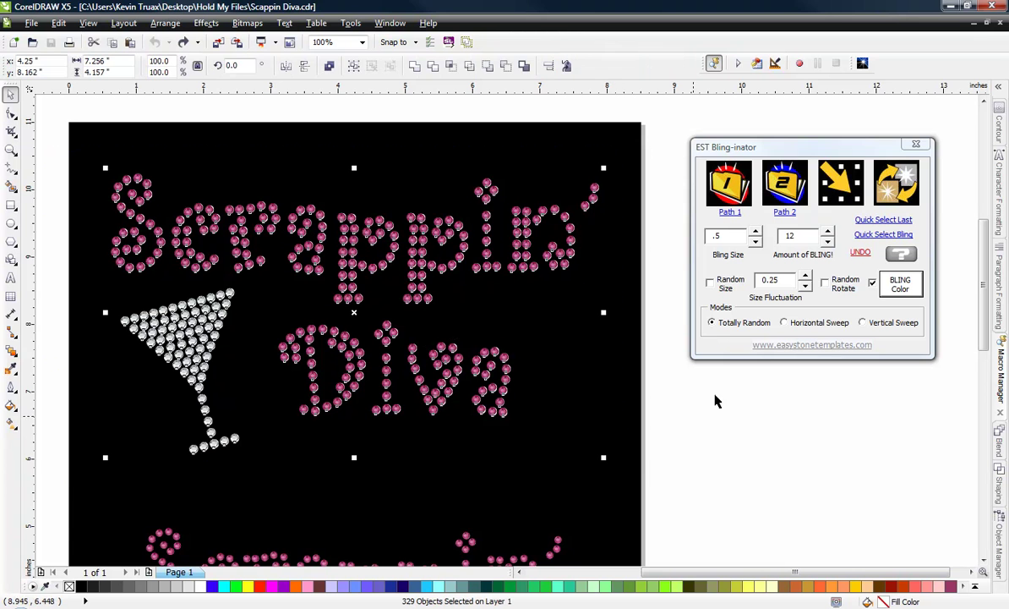
- Try Horizontal Sweep sparkle placement, then undo those sparkles
left_click(784, 323)
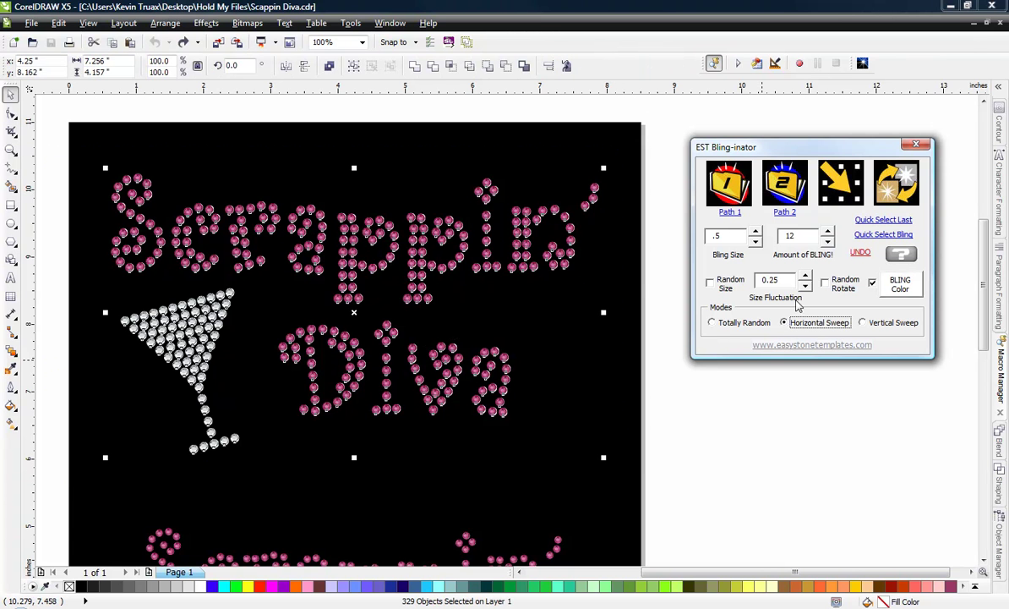
left_click(714, 188)
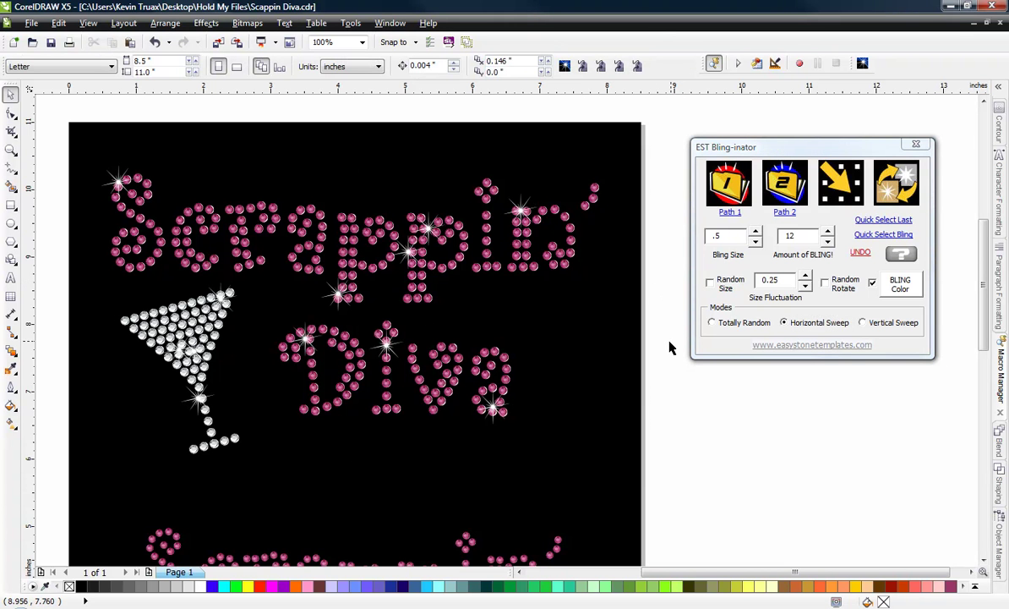
key("ctrl+z")
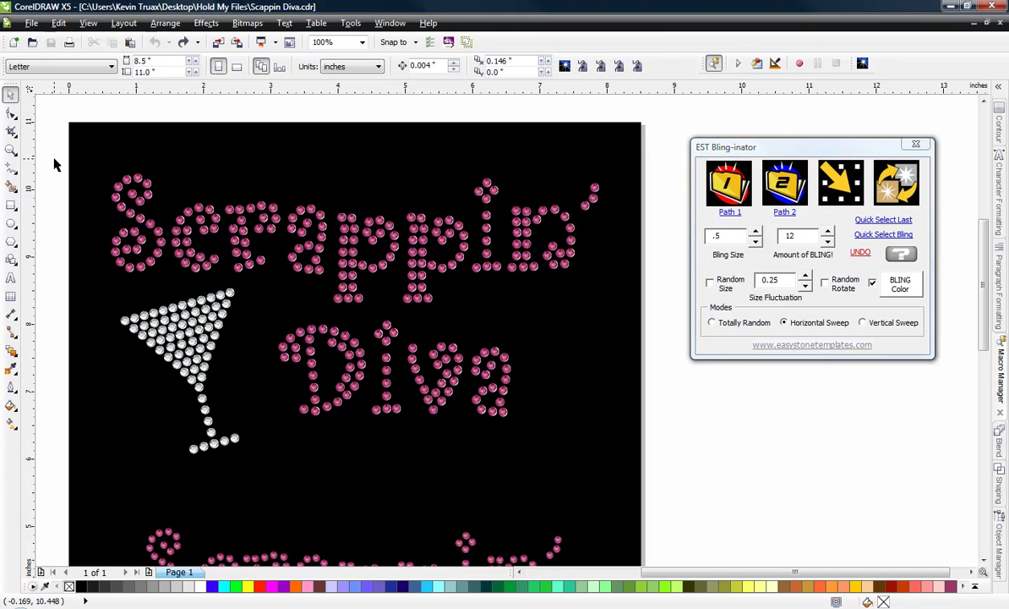
- Reselect all the rhinestone artwork, add sparkles with Vertical Sweep, then deselect
left_click_drag(50, 145, 657, 487)
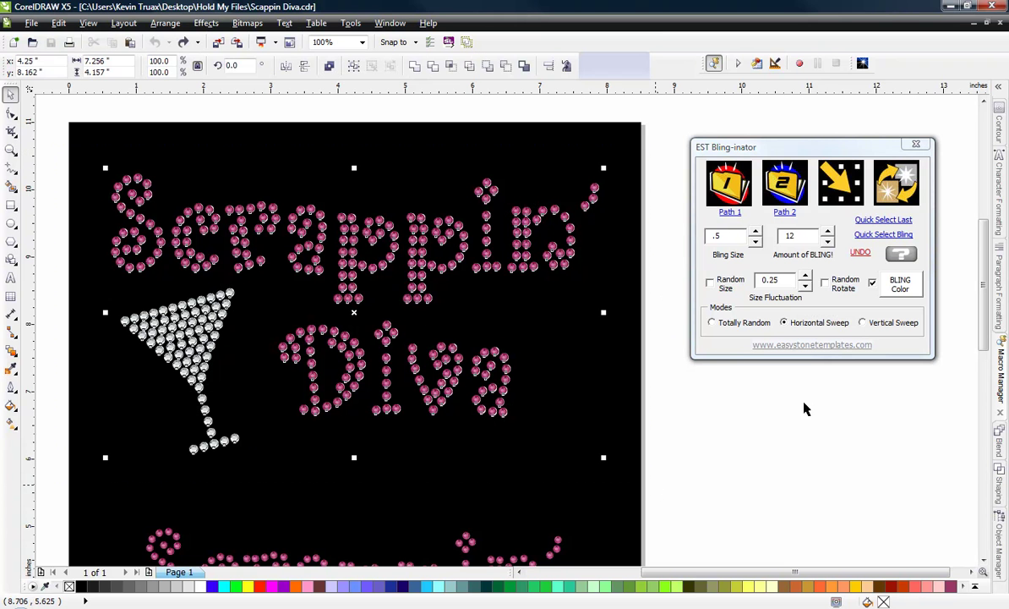
left_click(865, 323)
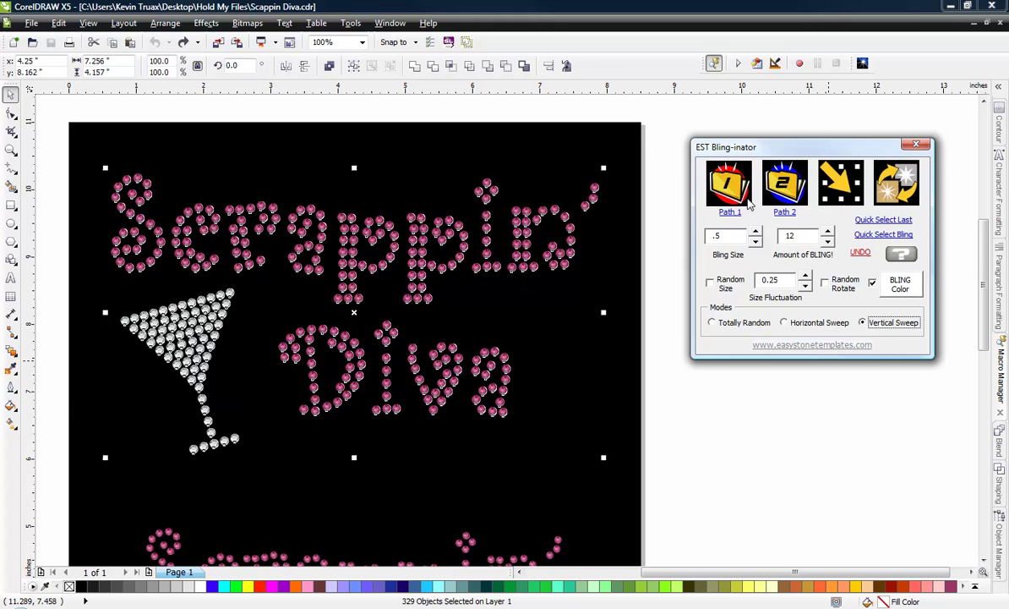
left_click(669, 272)
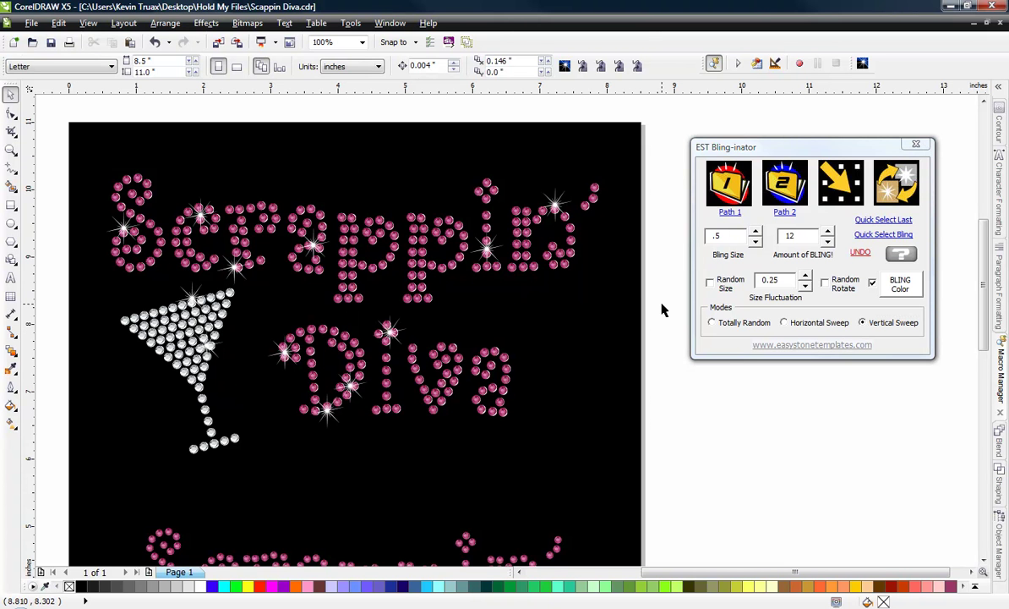
- In Wireframe view, reposition sparkles on the Diva lettering, the v, and the glass's left rim
left_click(88, 23)
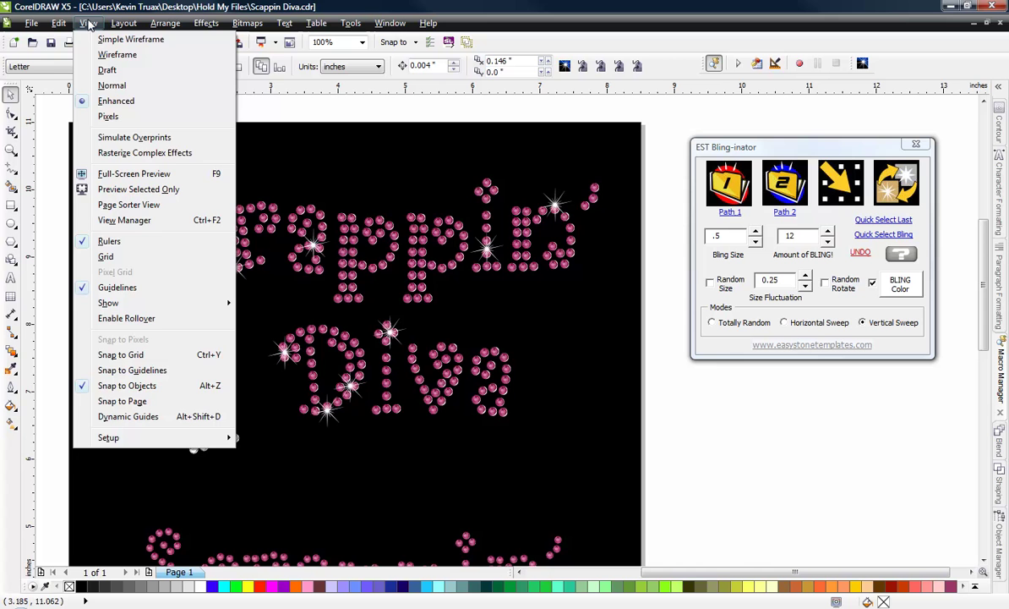
left_click(108, 55)
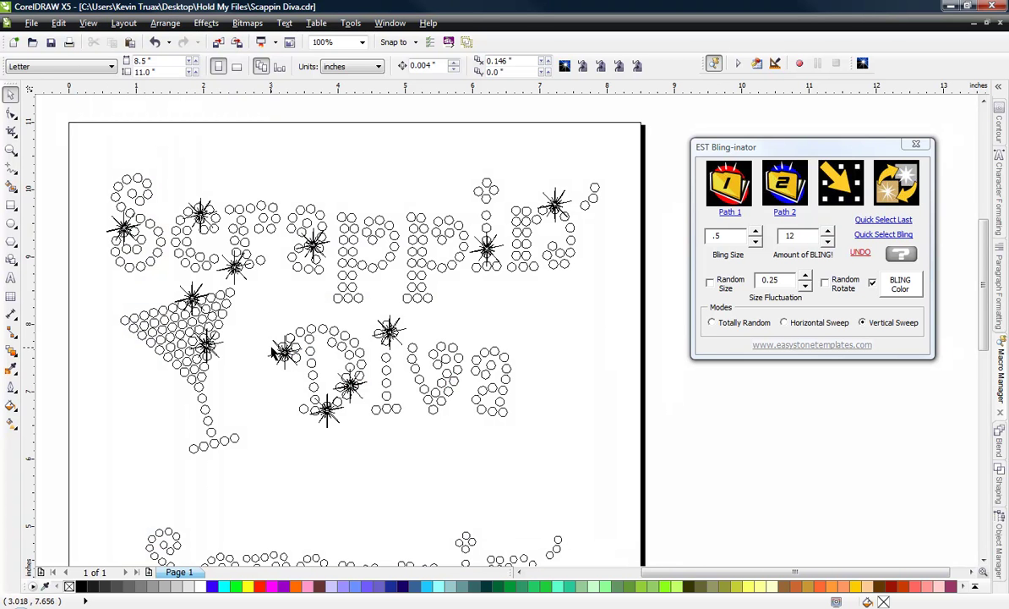
left_click(349, 387)
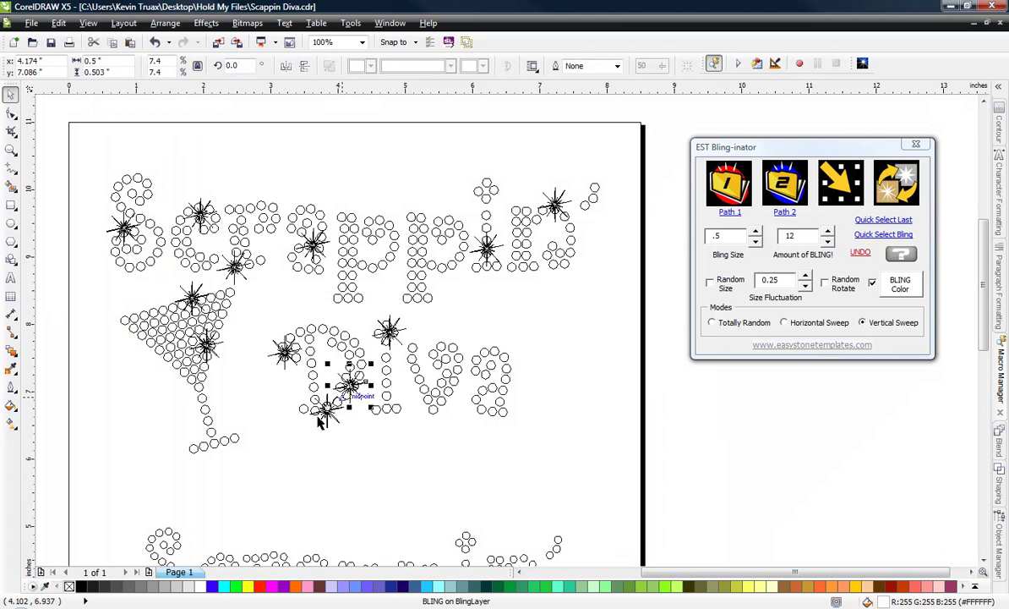
left_click_drag(361, 390, 516, 414)
left_click_drag(179, 282, 445, 353)
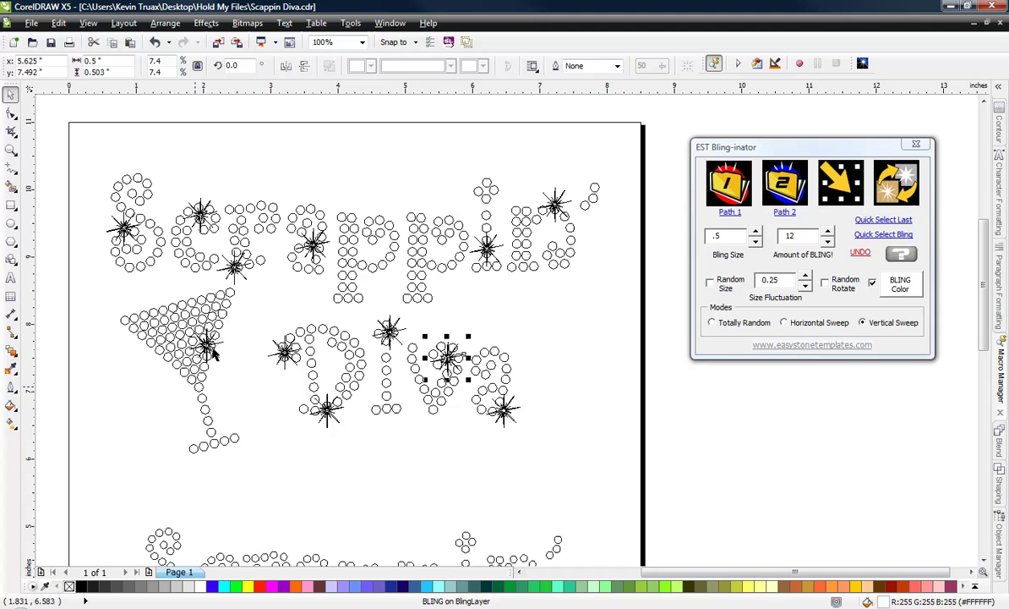
left_click_drag(203, 336, 133, 318)
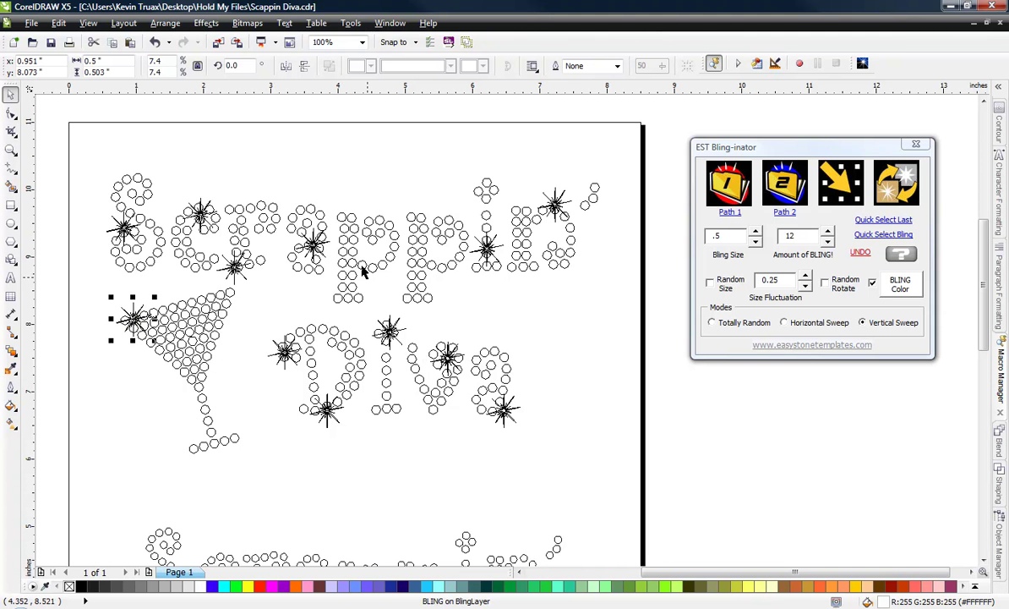
- Move the sparkle on the a of Scrappin', then return to Enhanced view and deselect
left_click(314, 246)
left_click_drag(314, 246, 218, 437)
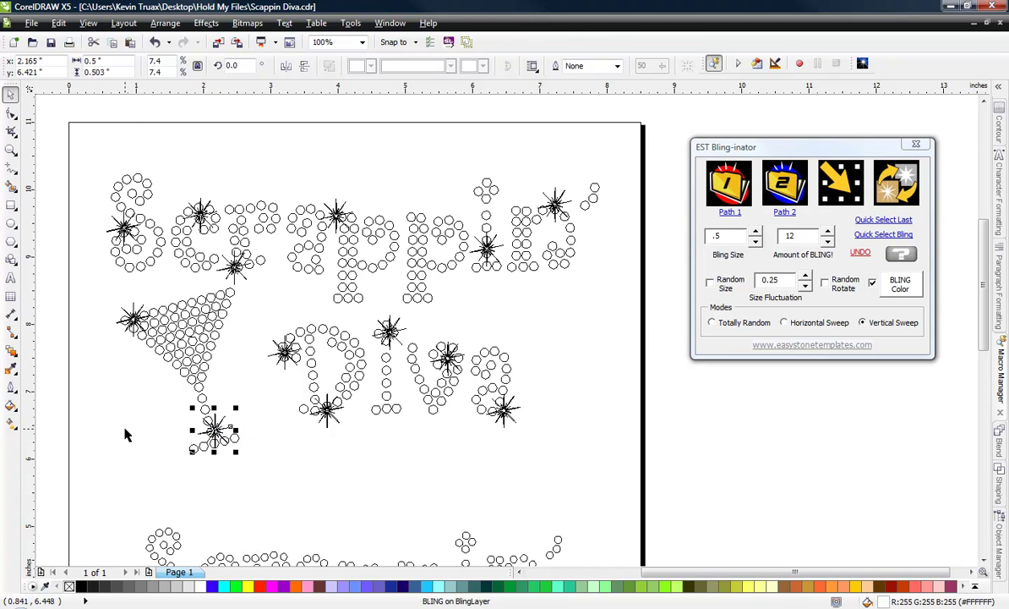
left_click(88, 23)
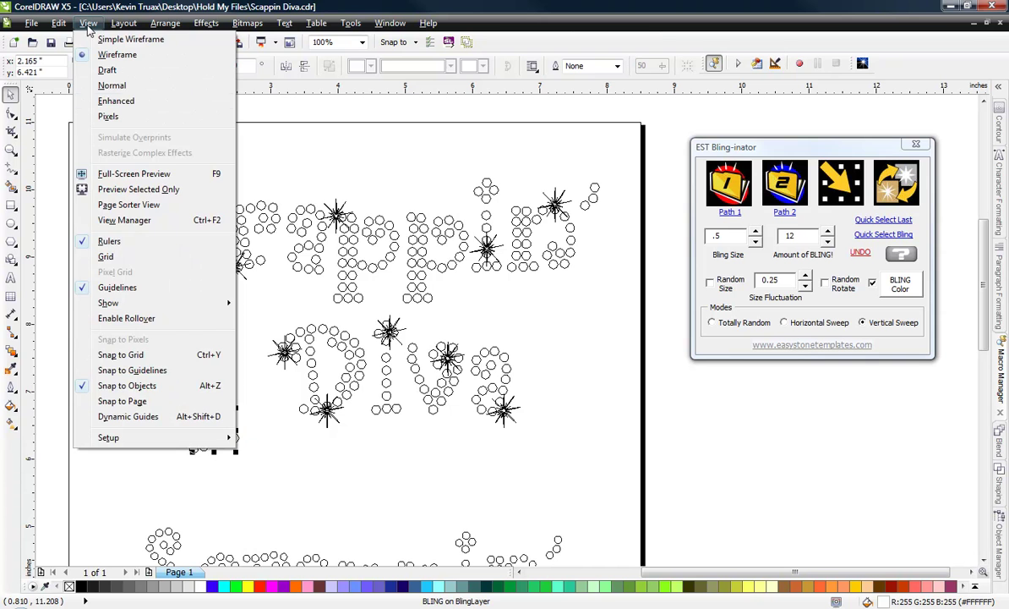
left_click(114, 111)
left_click(76, 293)
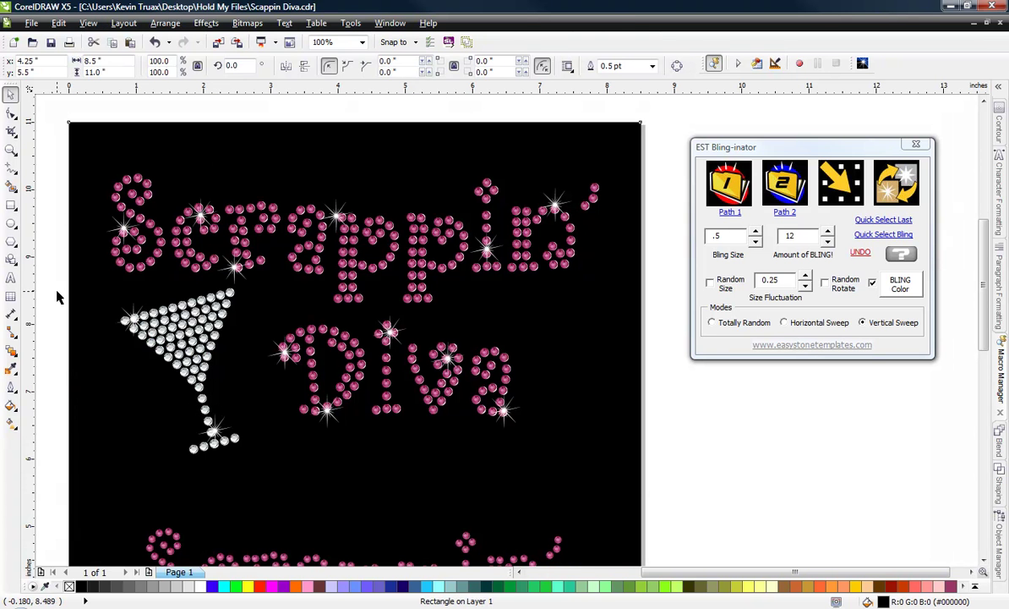
- In the Object Manager, collapse BlingLayer and turn off its visibility to hide the star sparkles
left_click(58, 296)
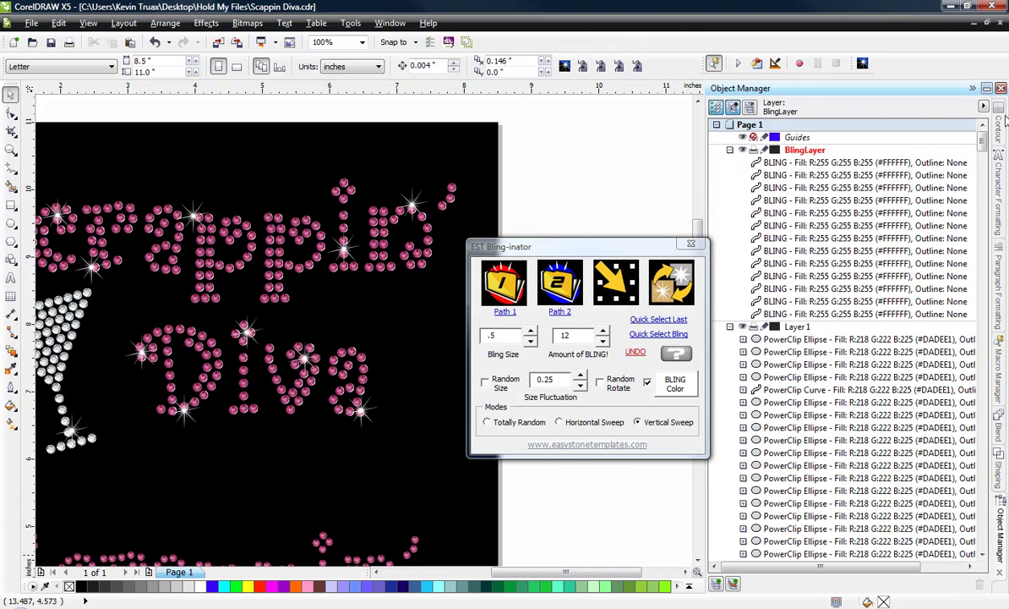
left_click(801, 151)
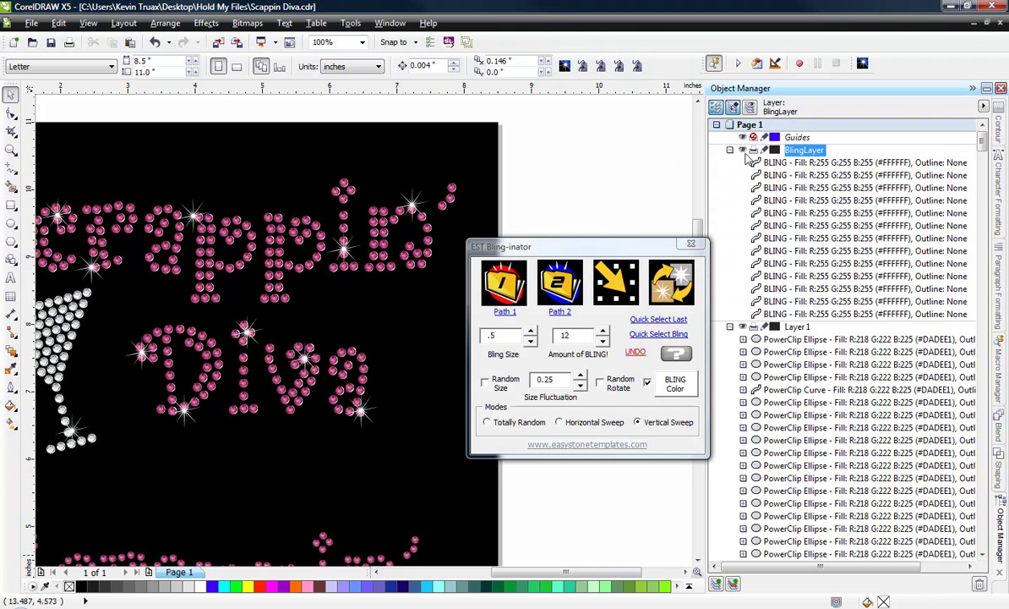
left_click(730, 150)
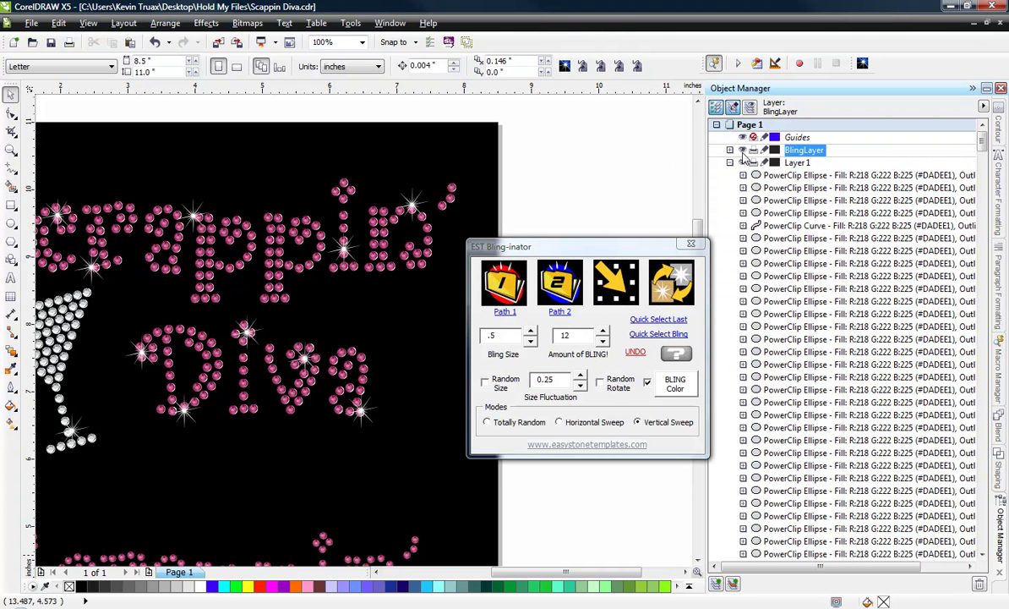
left_click(743, 151)
left_click(743, 150)
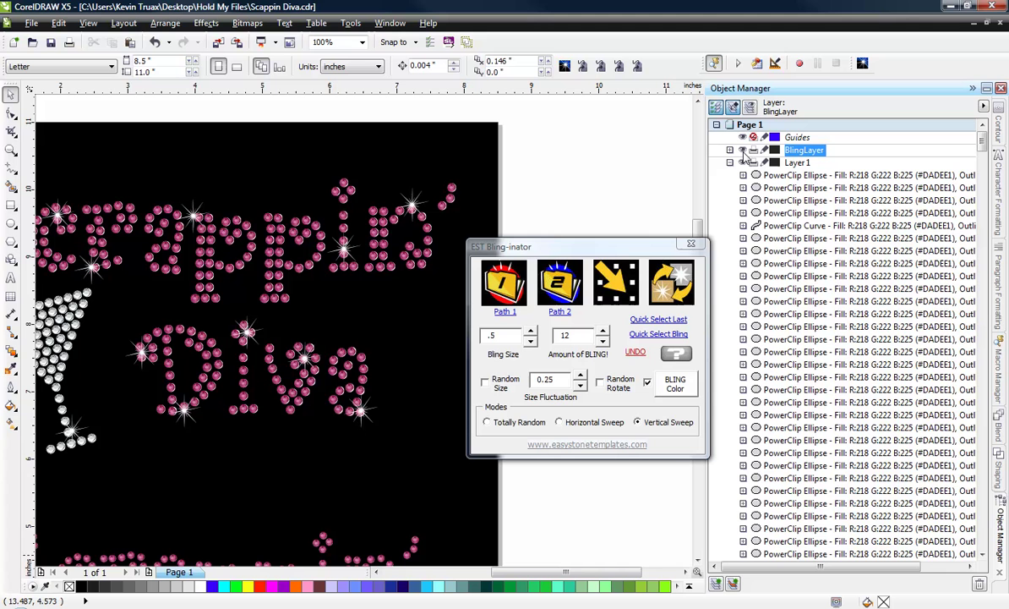
left_click(743, 150)
left_click(743, 150)
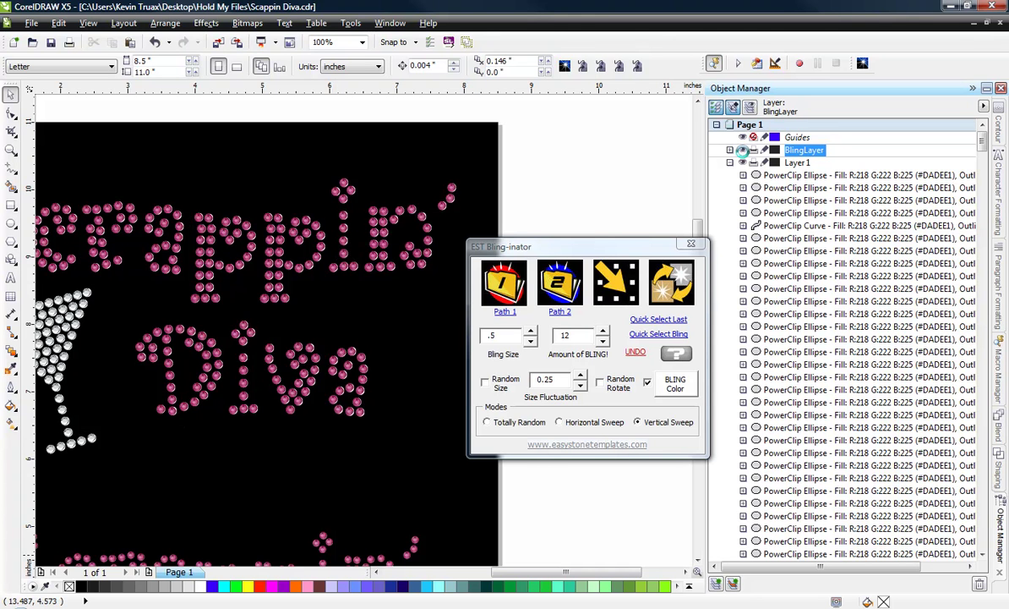
left_click(743, 151)
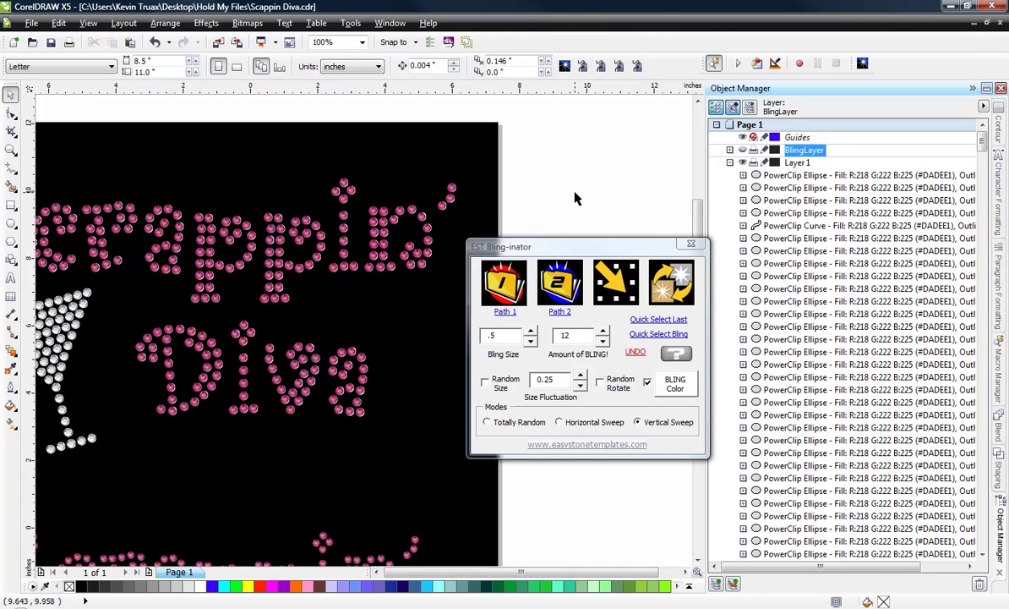
scroll(575, 198, "down", 1)
scroll(433, 196, "up", 1)
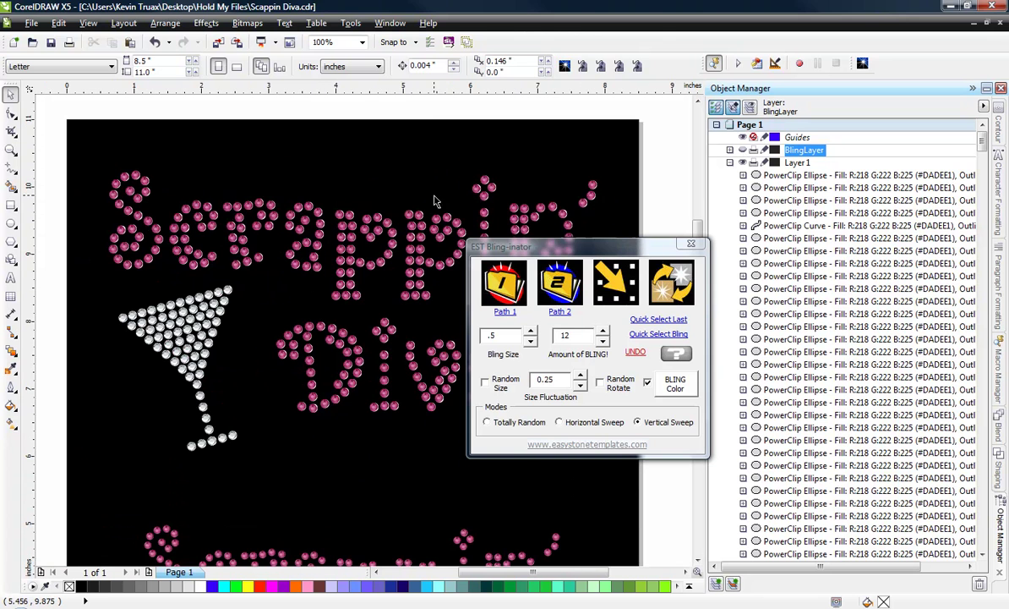
left_click_drag(575, 247, 814, 227)
left_click_drag(53, 139, 650, 492)
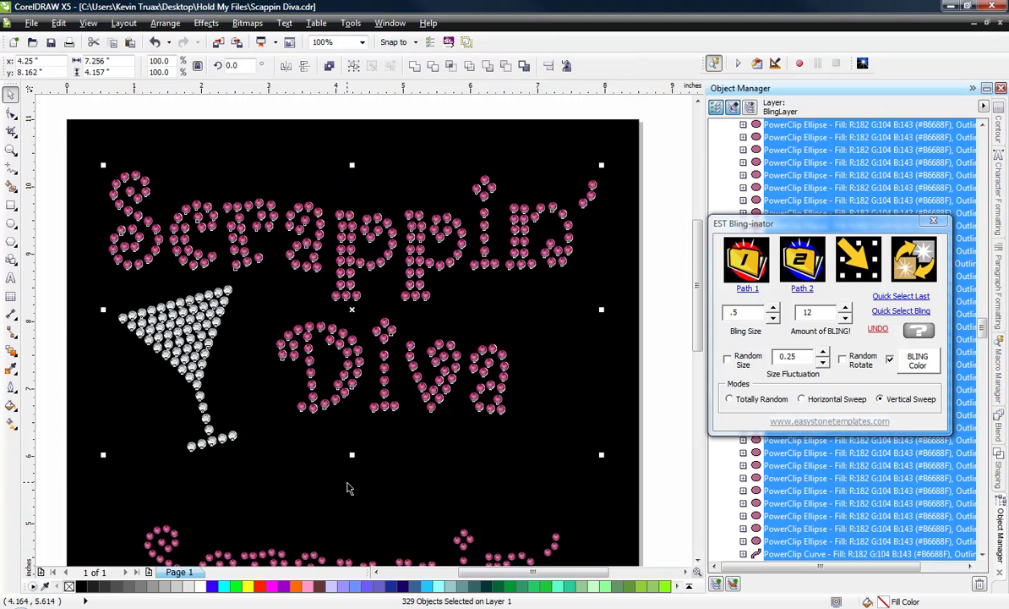
left_click(665, 284)
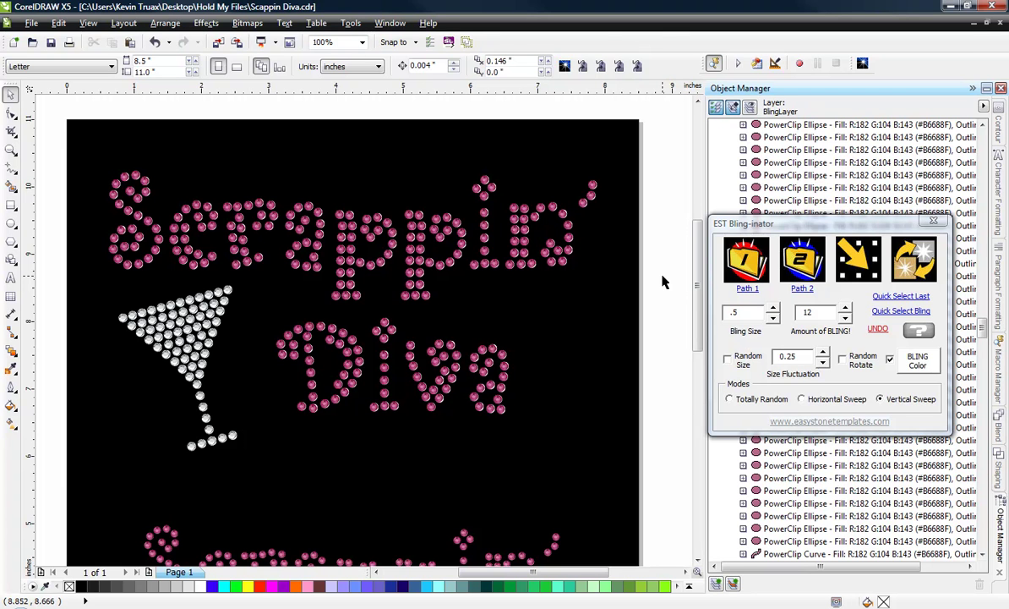
left_click_drag(720, 223, 687, 163)
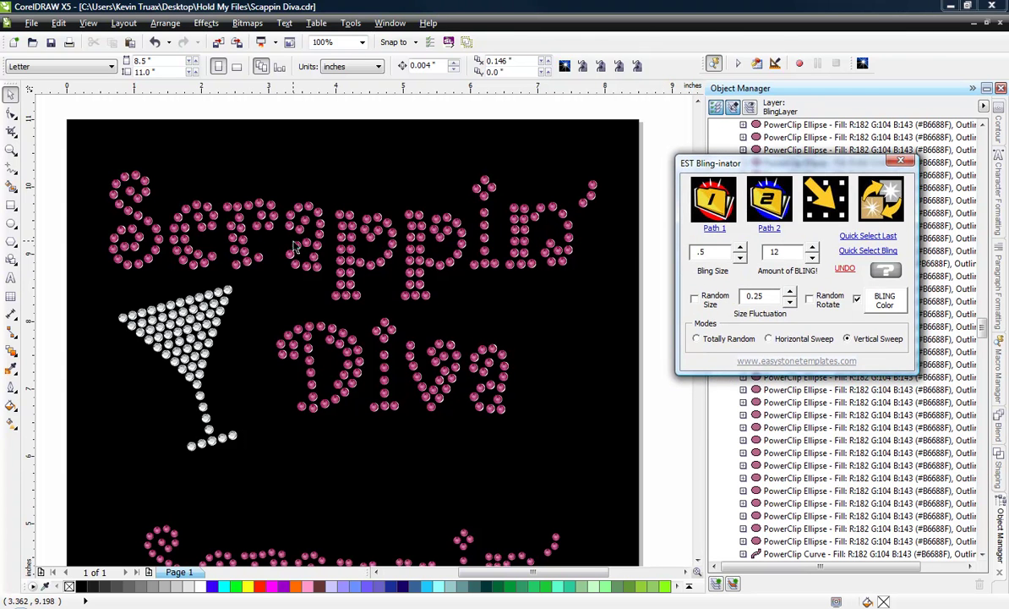